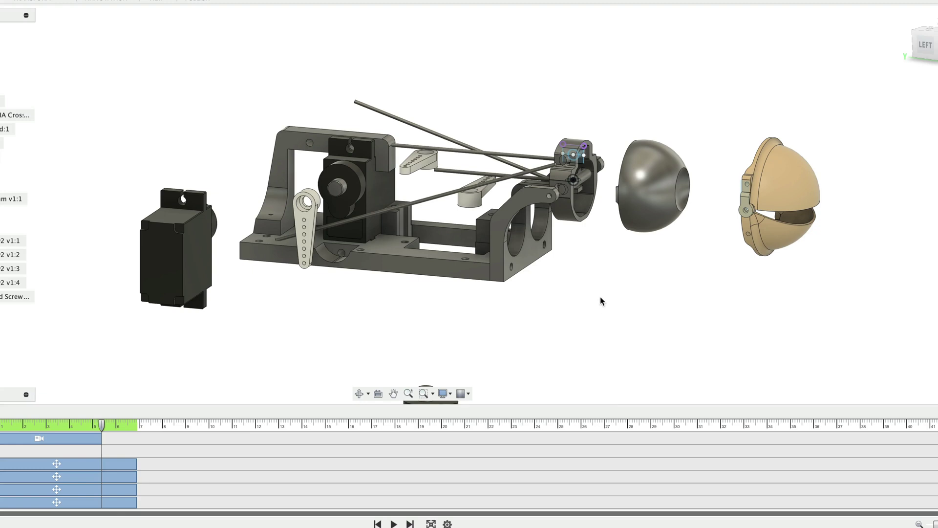
Step: Orbit and zoom around the exploded assembly to inspect the eyeball and inside of the eye shell
{"action": "middle_click_drag", "start_coordinate": [663, 305], "coordinate": [716, 300], "text": "shift"}
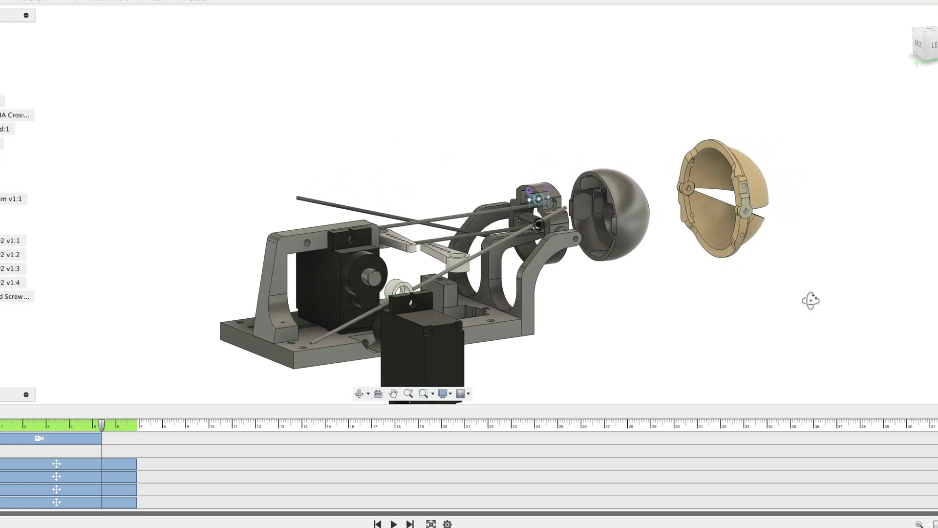
{"action": "middle_click_drag", "start_coordinate": [811, 301], "coordinate": [641, 240], "text": "shift"}
{"action": "scroll", "coordinate": [639, 240], "scroll_direction": "up", "scroll_amount": 5}
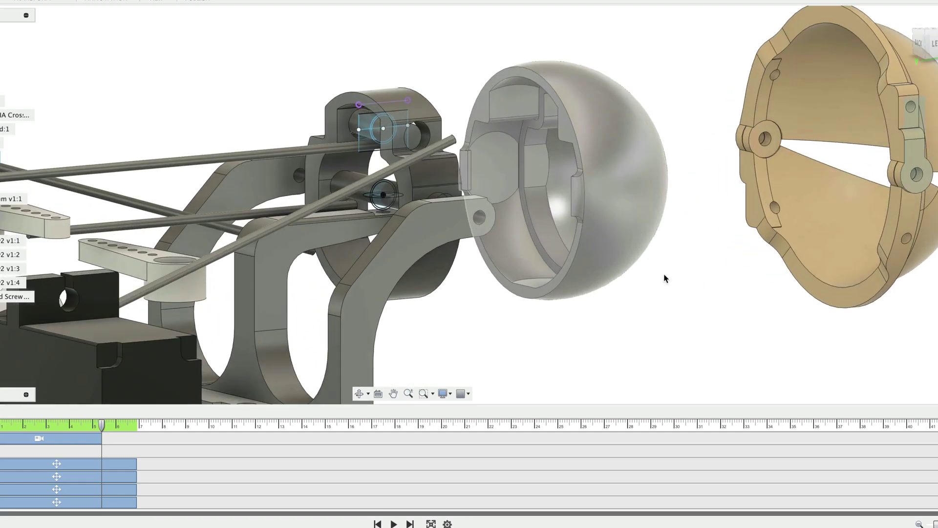
{"action": "middle_click_drag", "start_coordinate": [665, 279], "coordinate": [640, 232], "text": "shift"}
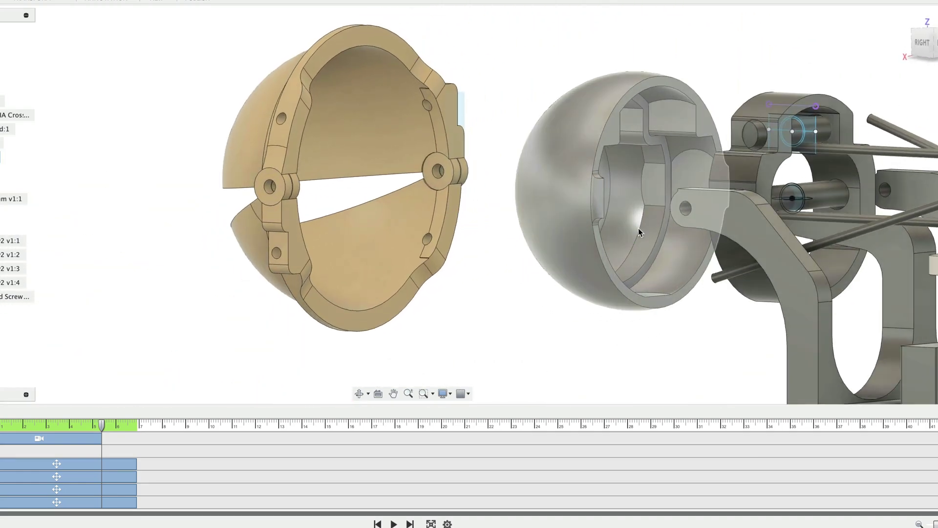
{"action": "middle_click_drag", "start_coordinate": [585, 324], "coordinate": [482, 164], "text": "shift"}
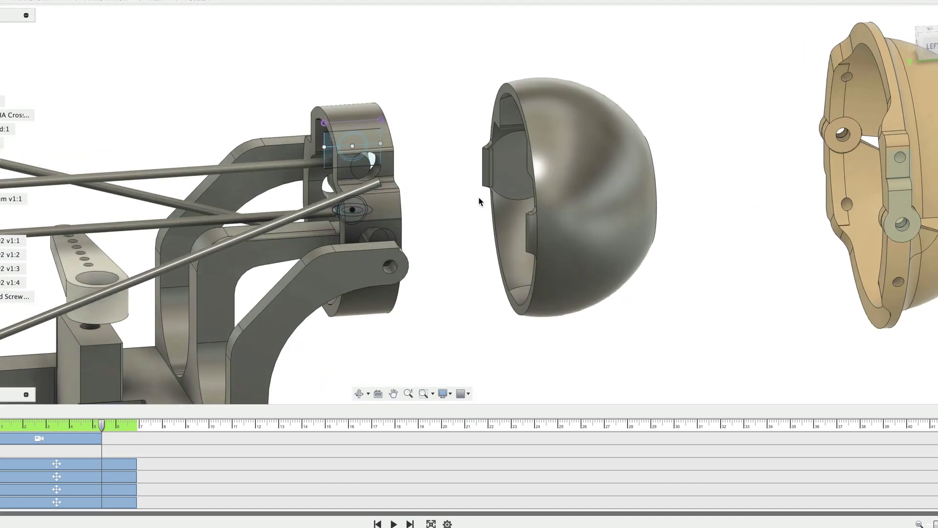
{"action": "middle_click_drag", "start_coordinate": [493, 133], "coordinate": [500, 294], "text": "shift"}
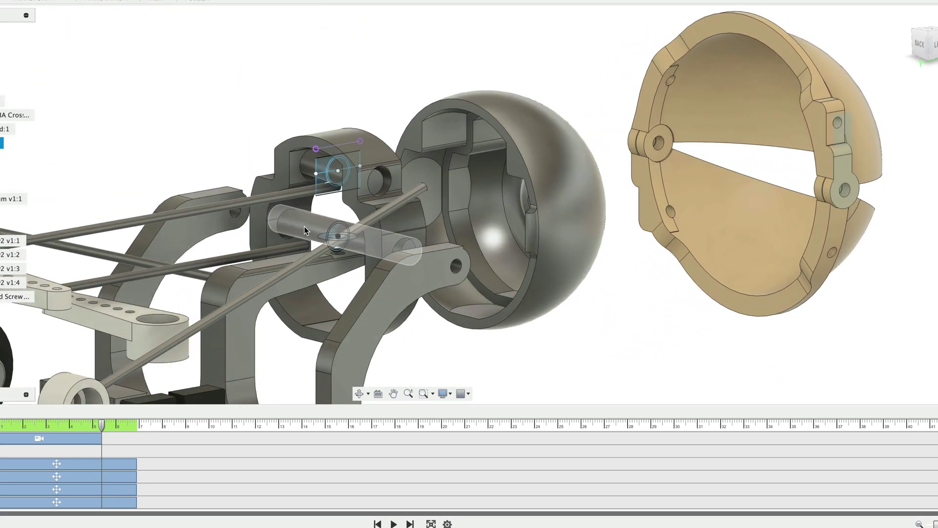
Step: Select the eye bracket's pins, then the grey frame assembly, and clear the selection
{"action": "left_click", "coordinate": [304, 230]}
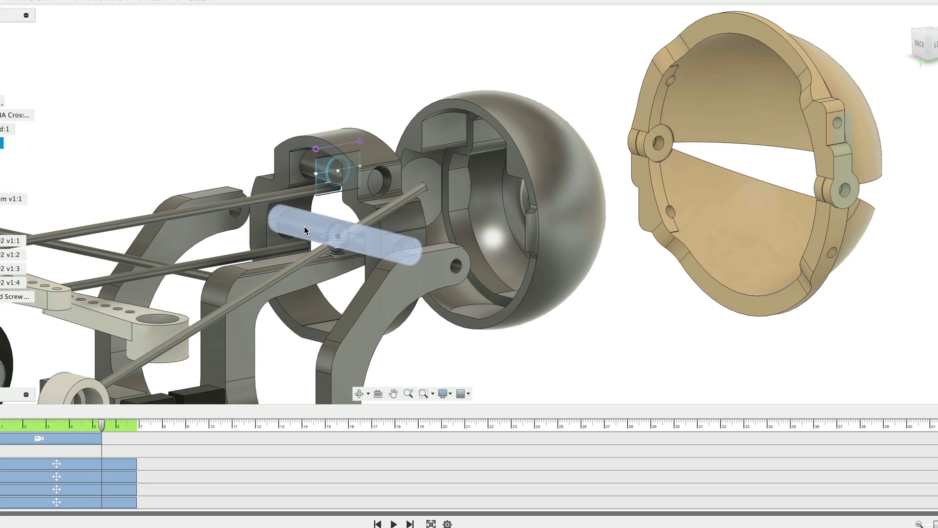
{"action": "left_click", "coordinate": [312, 171]}
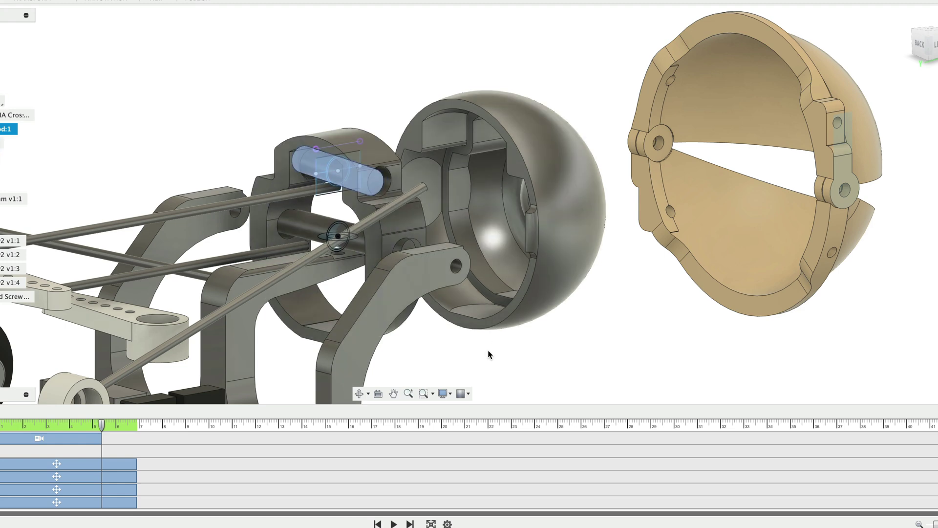
{"action": "left_click", "coordinate": [454, 356]}
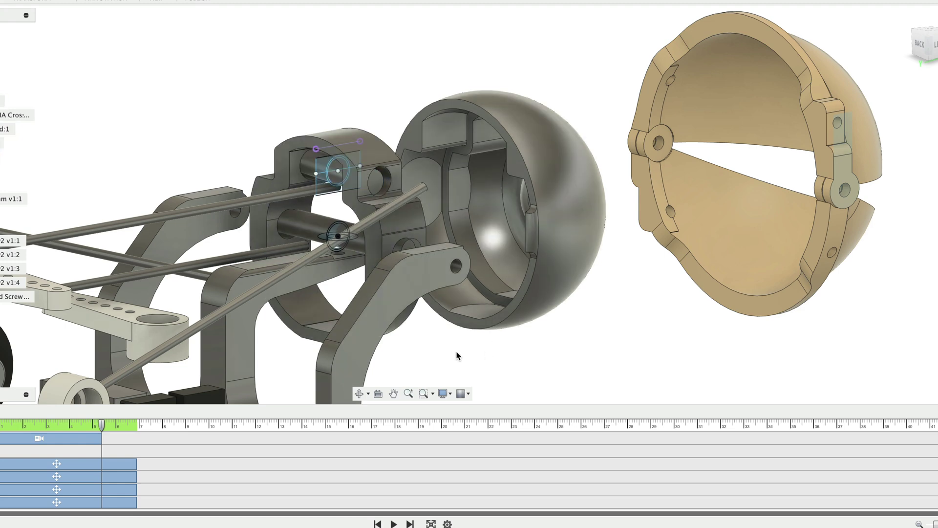
{"action": "middle_click_drag", "start_coordinate": [488, 356], "coordinate": [405, 215]}
{"action": "left_click", "coordinate": [405, 216]}
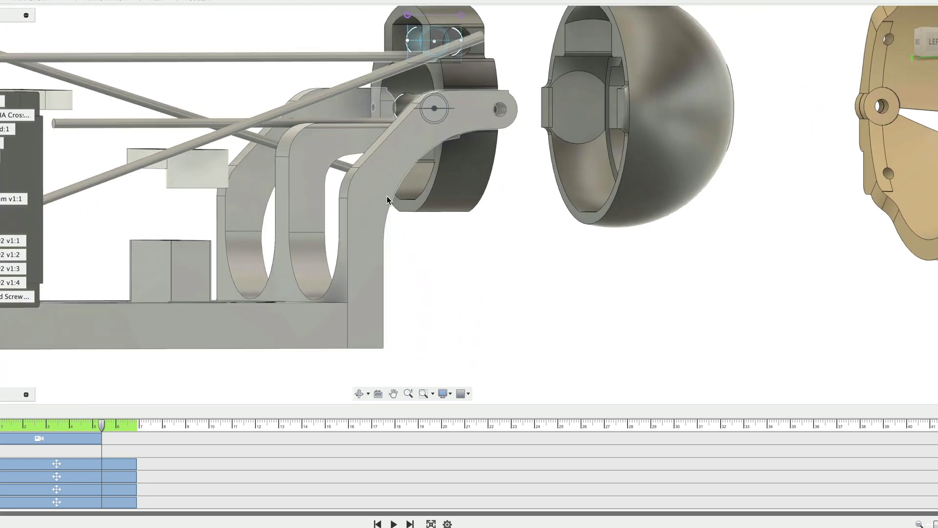
{"action": "left_click", "coordinate": [550, 308]}
Step: Orbit and zoom out to a wider angled side view of the frame and bracket
{"action": "middle_click_drag", "start_coordinate": [550, 307], "coordinate": [482, 292], "text": "shift"}
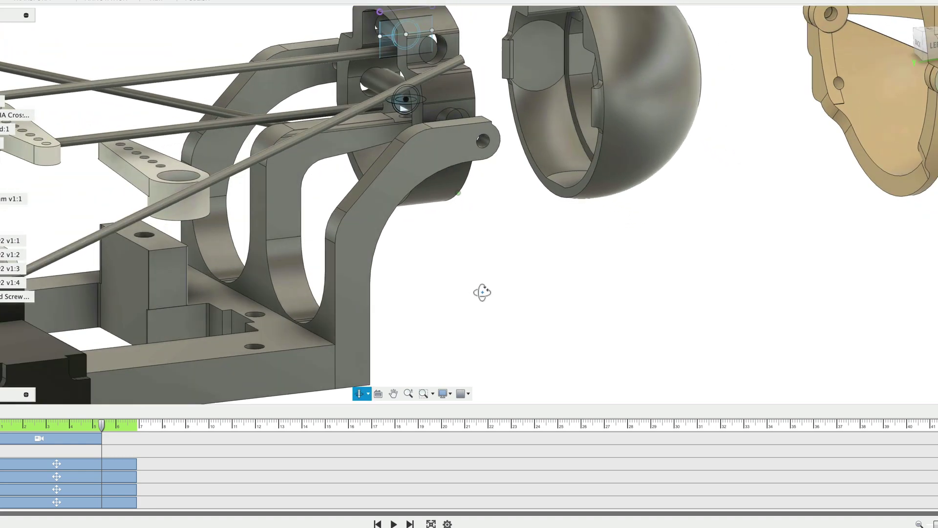
{"action": "scroll", "coordinate": [524, 284], "scroll_direction": "up", "scroll_amount": 3}
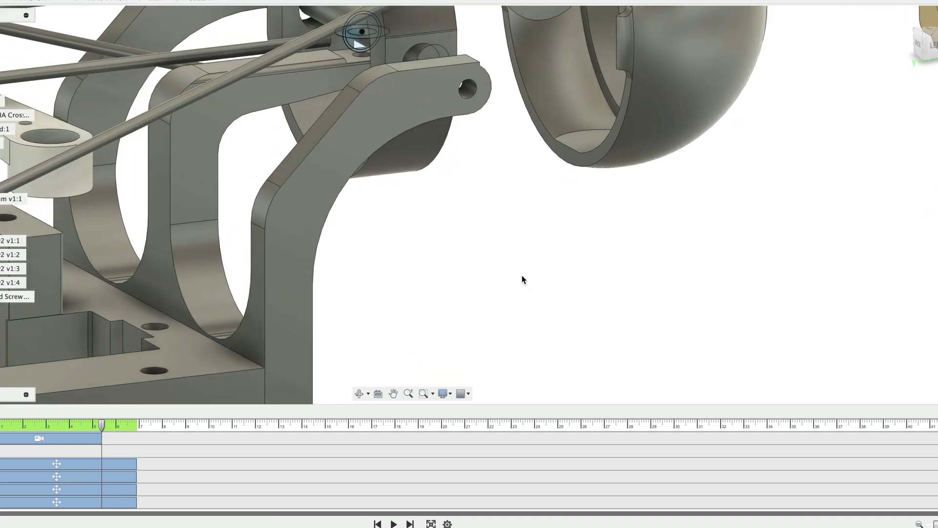
{"action": "scroll", "coordinate": [523, 285], "scroll_direction": "down", "scroll_amount": 4}
{"action": "scroll", "coordinate": [522, 286], "scroll_direction": "down", "scroll_amount": 2}
{"action": "mouse_move", "coordinate": [522, 286]}
{"action": "middle_mouse_down", "text": "shift"}
{"action": "mouse_move", "coordinate": [515, 321]}
{"action": "mouse_move", "coordinate": [526, 293]}
{"action": "middle_mouse_up", "text": "shift"}
Step: Rewind the animation to its start and orbit the assembly from front to rear
{"action": "left_click_drag", "start_coordinate": [104, 427], "coordinate": [3, 426]}
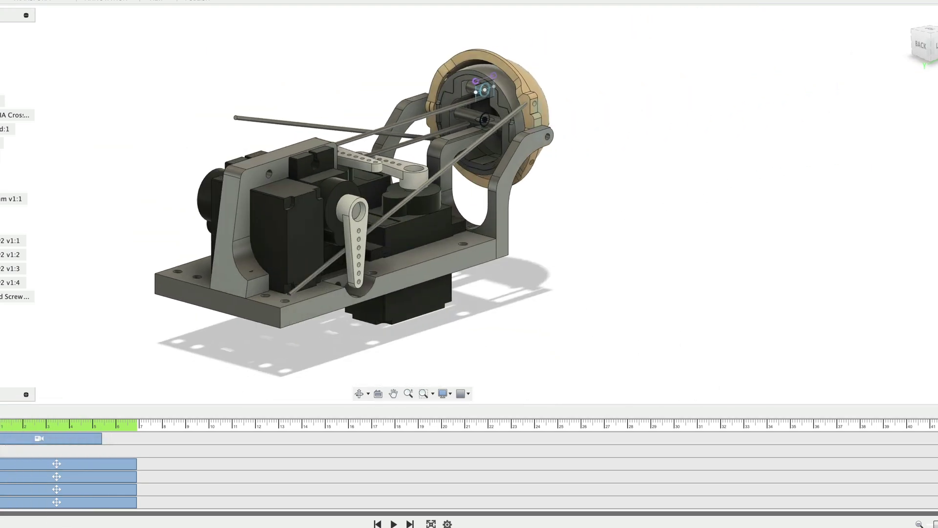
{"action": "mouse_move", "coordinate": [530, 323]}
{"action": "middle_mouse_down", "text": "shift"}
{"action": "mouse_move", "coordinate": [440, 329]}
{"action": "mouse_move", "coordinate": [372, 309]}
{"action": "mouse_move", "coordinate": [515, 328]}
{"action": "middle_mouse_up", "text": "shift"}
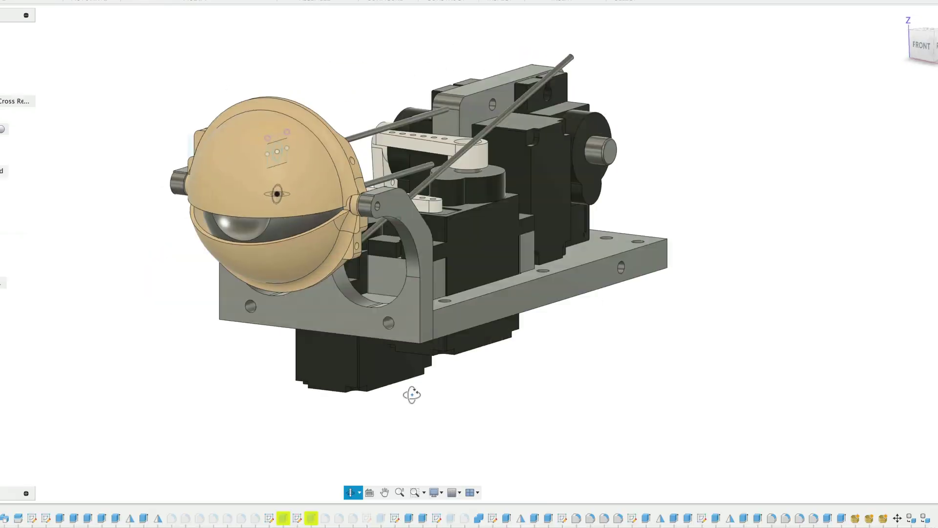
{"action": "middle_click_drag", "start_coordinate": [412, 394], "coordinate": [220, 398], "text": "shift"}
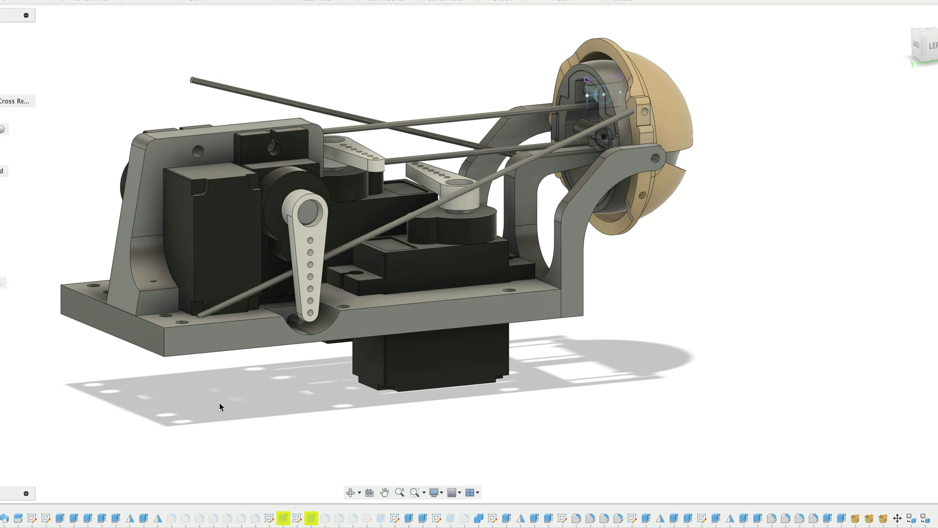
Step: Toggle visibility of the base plate, brackets, connecting rods and right bracket with V
{"action": "key", "text": "v"}
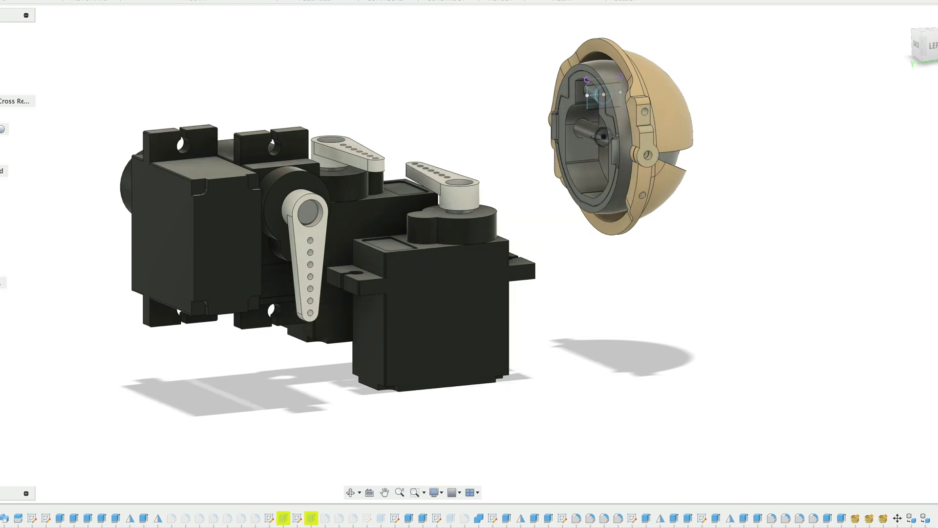
{"action": "key", "text": "v"}
{"action": "key", "text": "v"}
{"action": "key", "text": "v"}
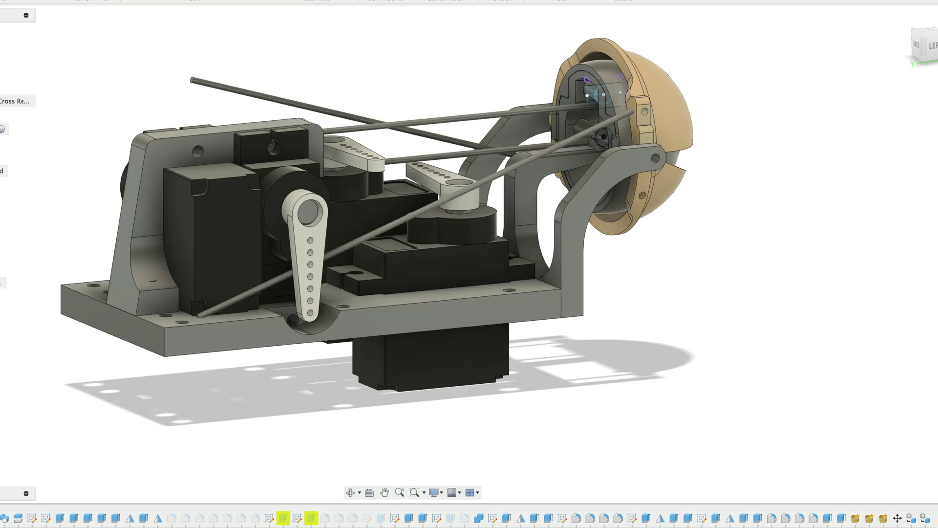
{"action": "key", "text": "v"}
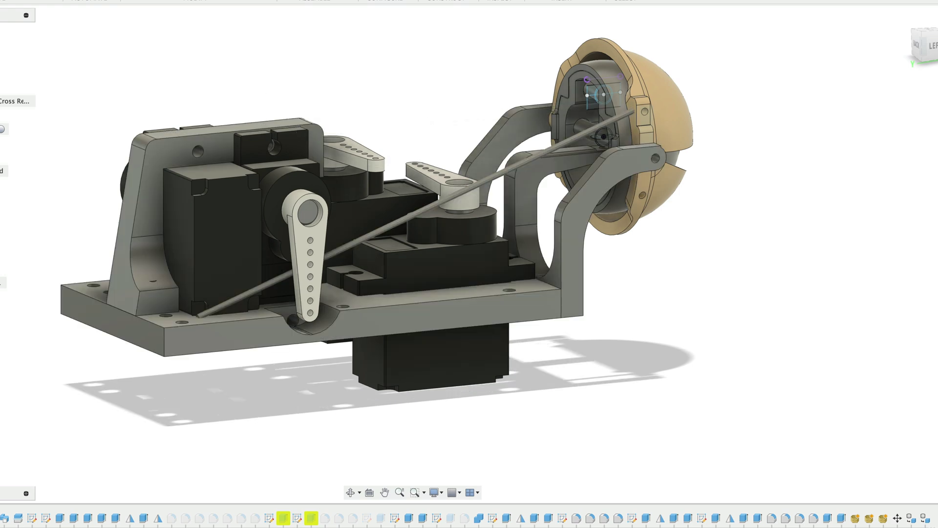
{"action": "key", "text": "v"}
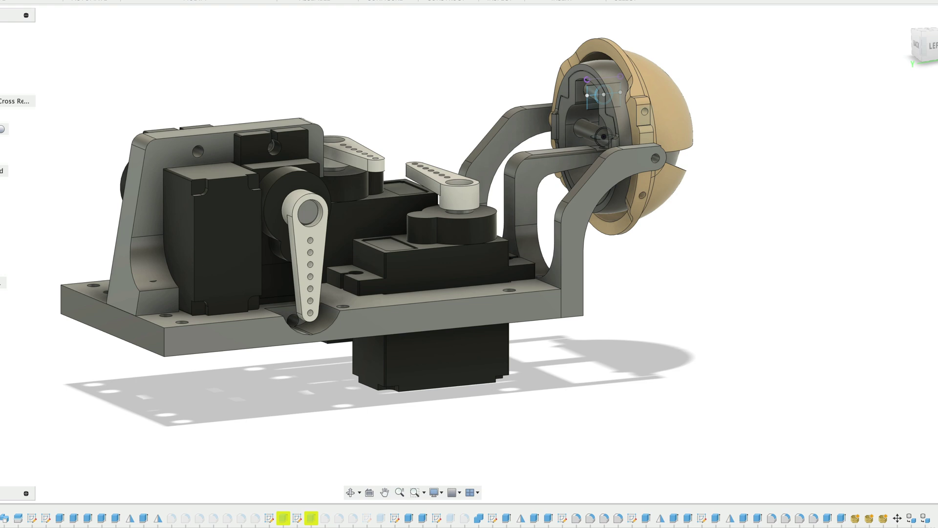
{"action": "key", "text": "v"}
{"action": "key", "text": "v"}
{"action": "key", "text": "v"}
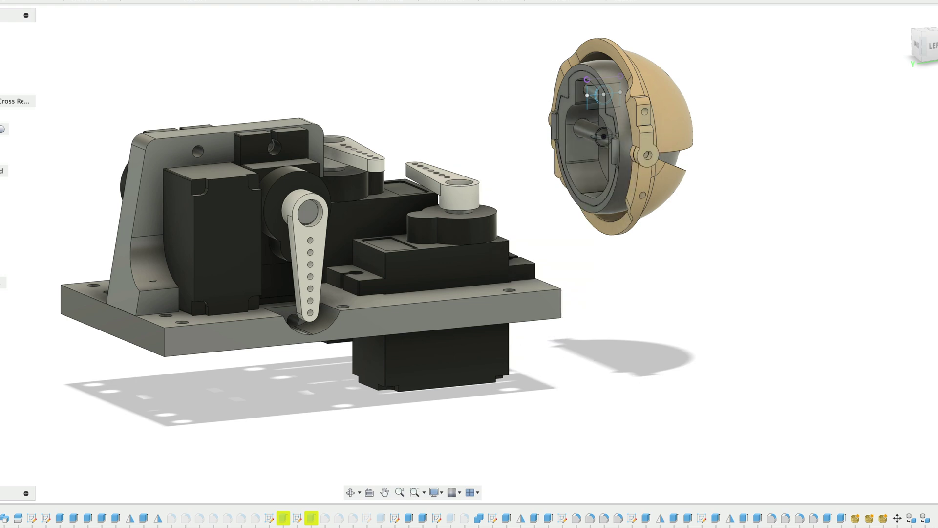
{"action": "key", "text": "v"}
Step: Show the base plate and eye bracket, hide the pushrod, and orbit to a higher side angle
{"action": "key", "text": "v"}
{"action": "key", "text": "v"}
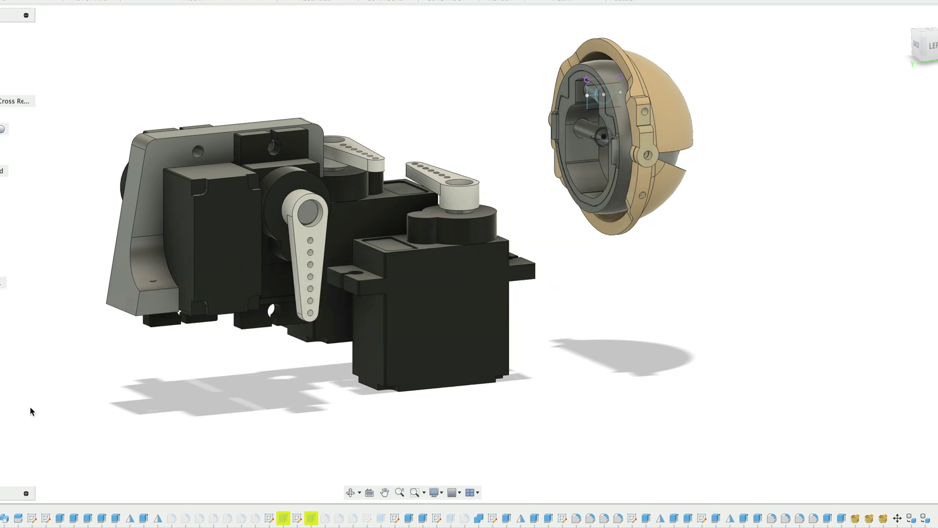
{"action": "middle_click_drag", "start_coordinate": [30, 412], "coordinate": [130, 366], "text": "shift"}
{"action": "key", "text": "v"}
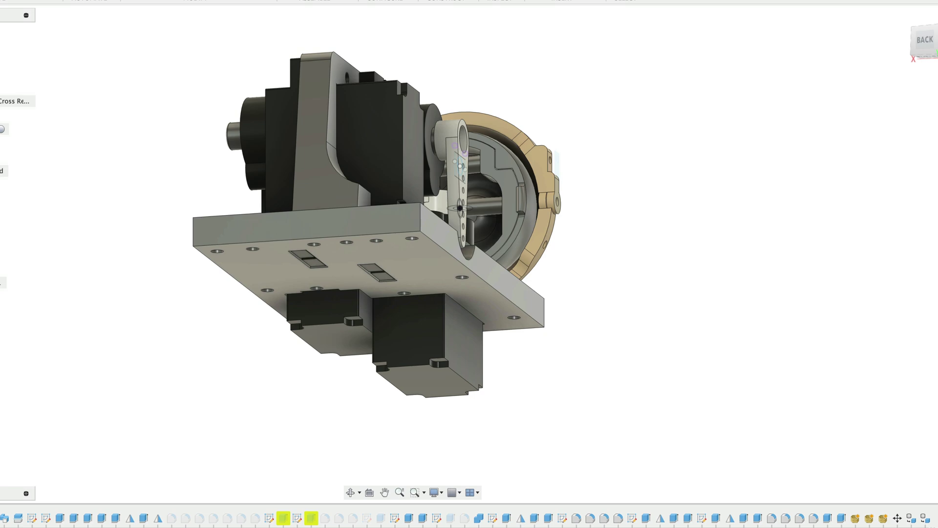
{"action": "key", "text": "v"}
{"action": "key", "text": "v"}
{"action": "key", "text": "v"}
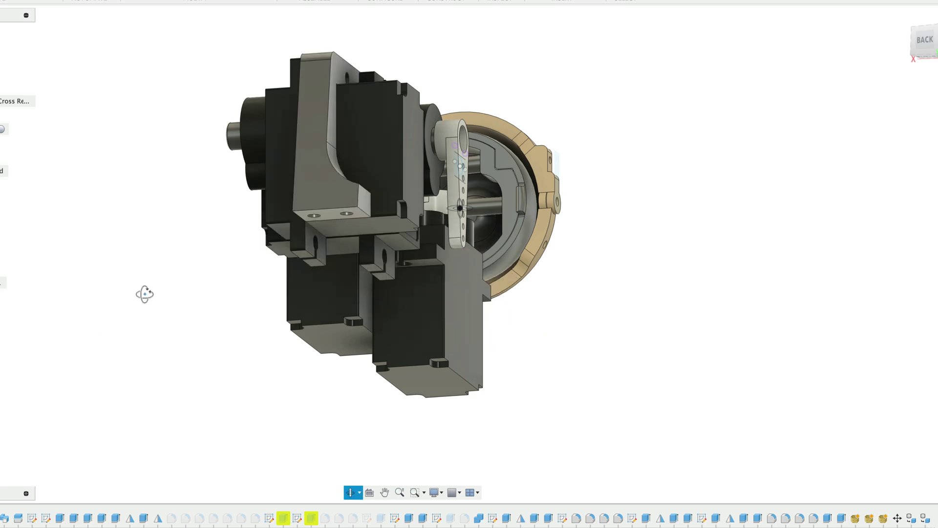
{"action": "middle_click_drag", "start_coordinate": [144, 294], "coordinate": [79, 330], "text": "shift"}
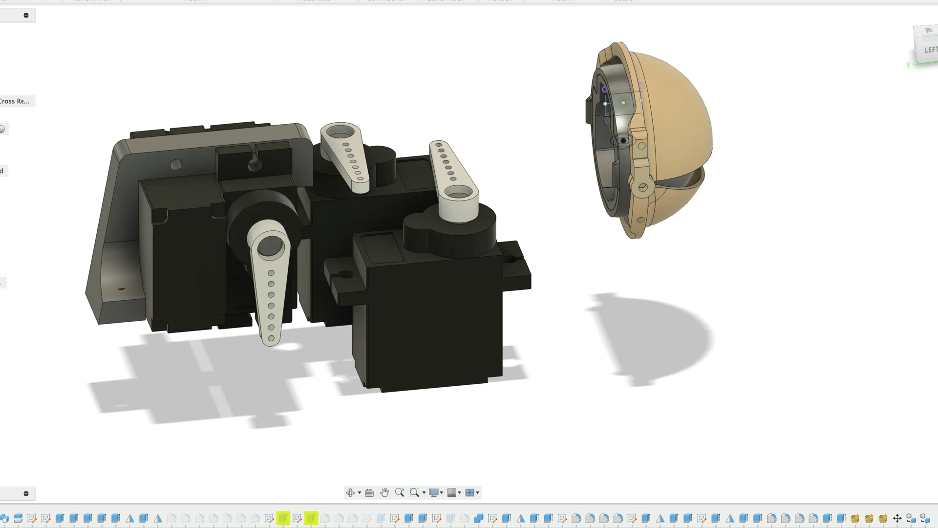
{"action": "key", "text": "v"}
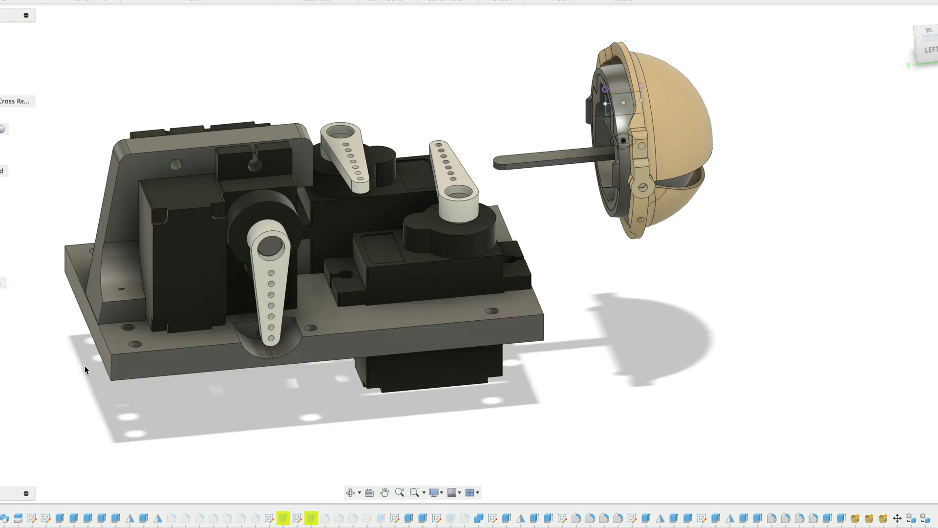
{"action": "key", "text": "v"}
{"action": "key", "text": "v"}
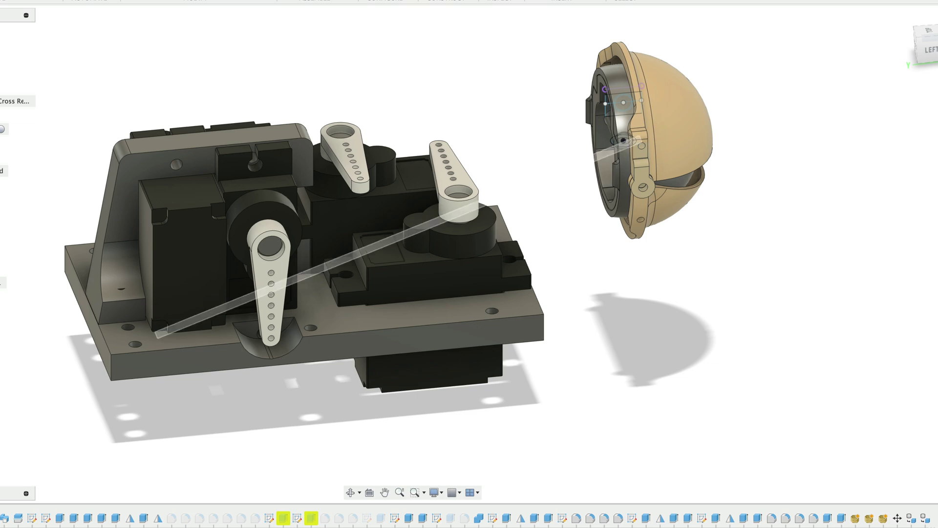
{"action": "key", "text": "v"}
{"action": "key", "text": "v"}
{"action": "middle_click_drag", "start_coordinate": [252, 363], "coordinate": [259, 361], "text": "shift"}
{"action": "left_click_drag", "start_coordinate": [259, 362], "coordinate": [435, 133]}
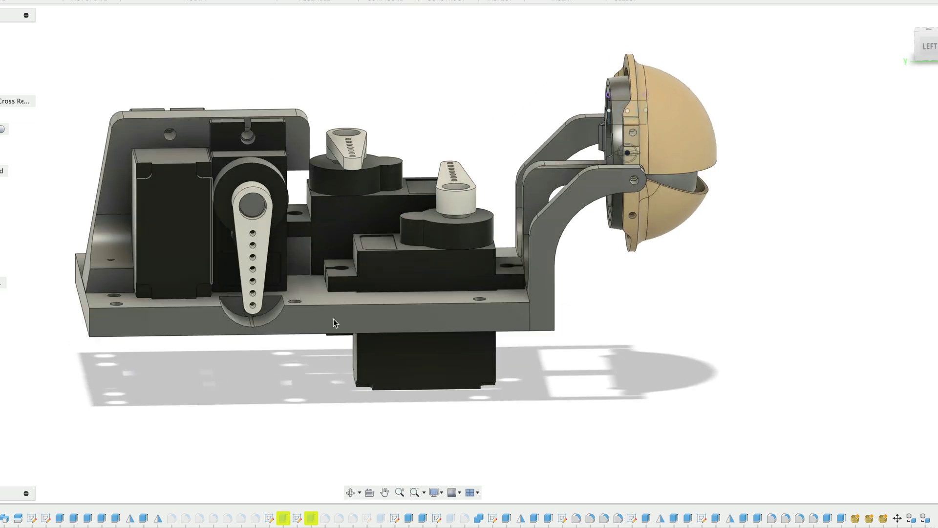
{"action": "scroll", "coordinate": [768, 285], "scroll_direction": "up", "scroll_amount": 10}
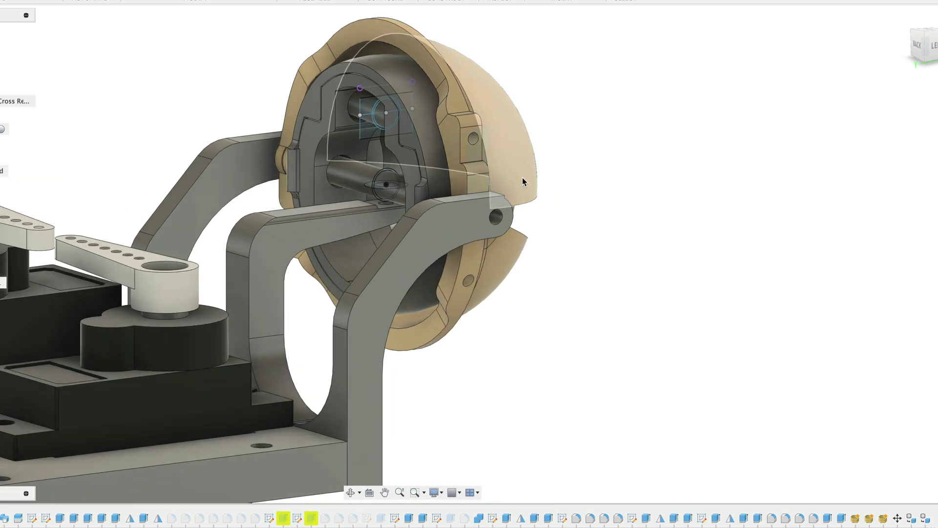
{"action": "middle_click_drag", "start_coordinate": [611, 296], "coordinate": [444, 134], "text": "shift"}
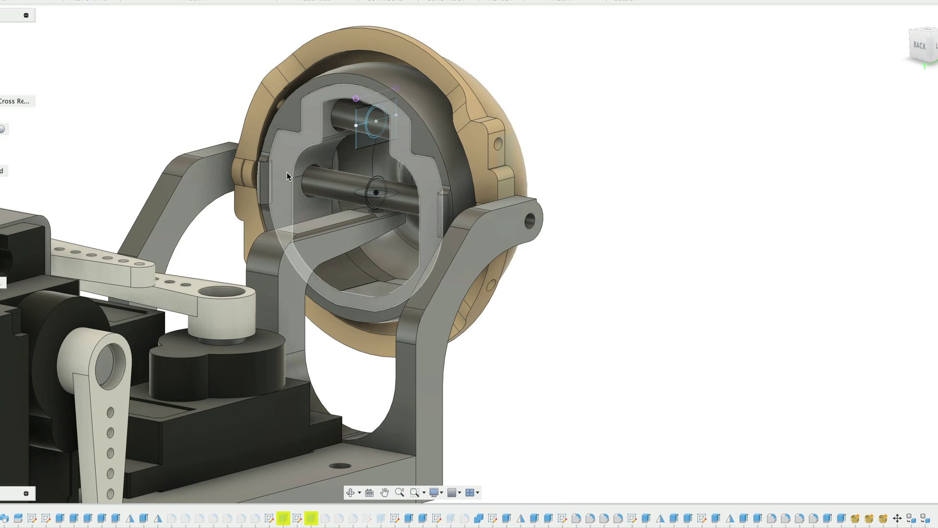
{"action": "left_click", "coordinate": [348, 121]}
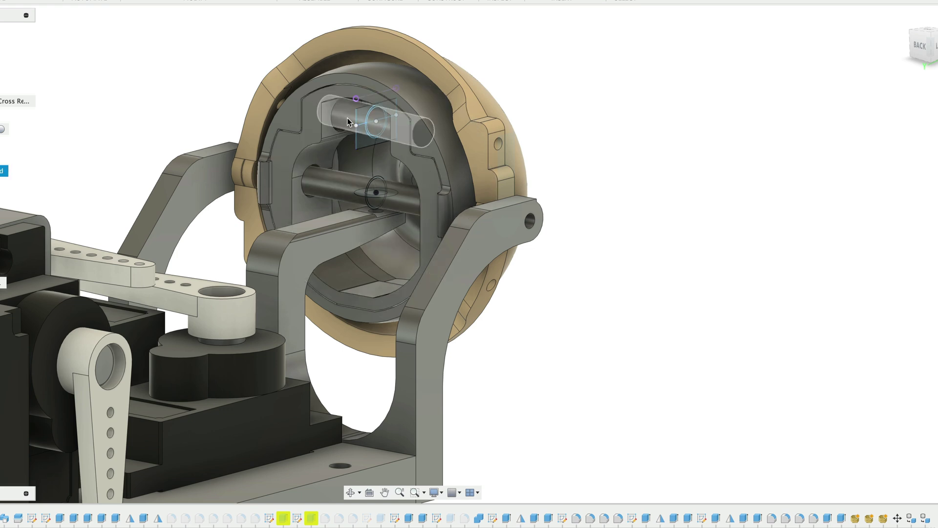